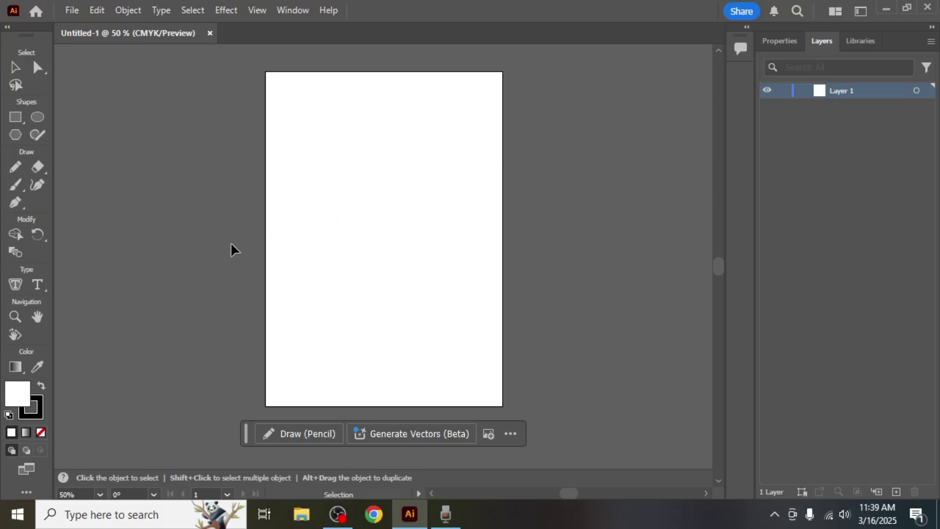
Show the Artboards panel from the Window menu and zoom Artboard 1 to fit the window
{"action": "left_click", "coordinate": [292, 11]}
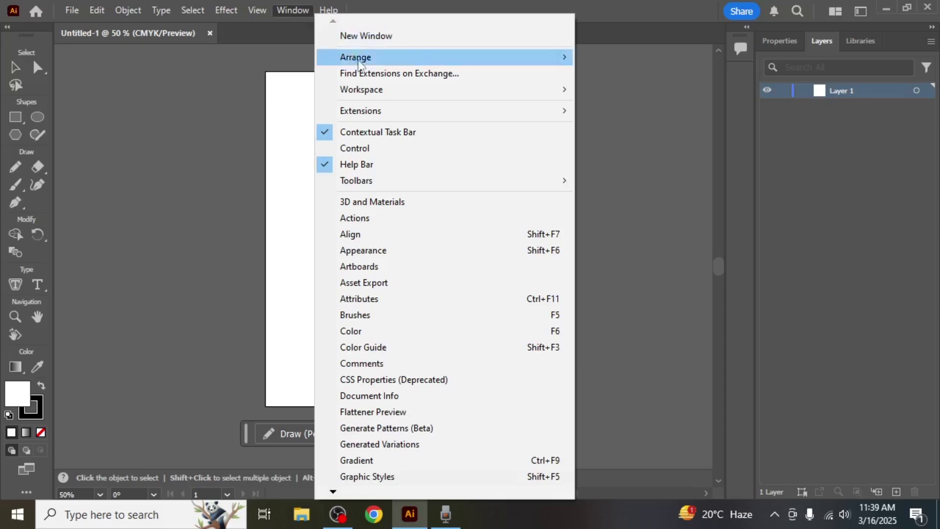
{"action": "left_click", "coordinate": [371, 270]}
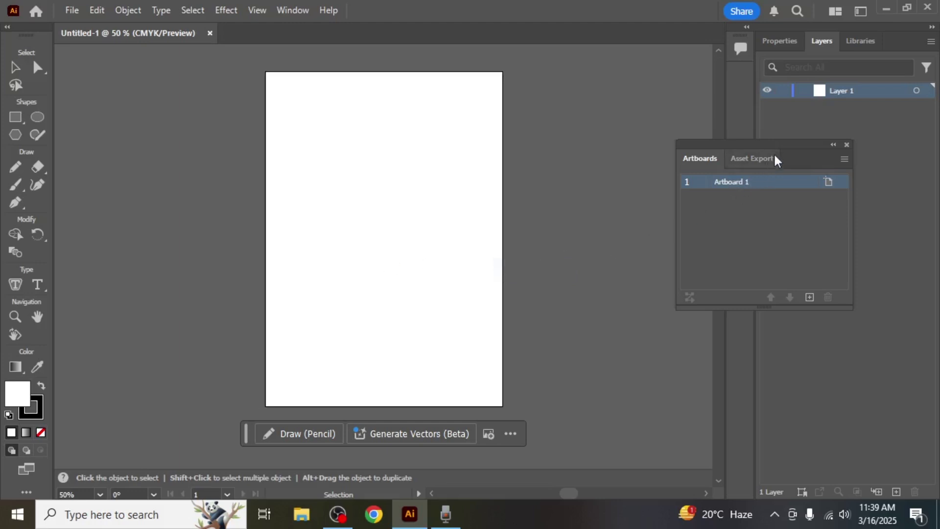
{"action": "double_click", "coordinate": [728, 184]}
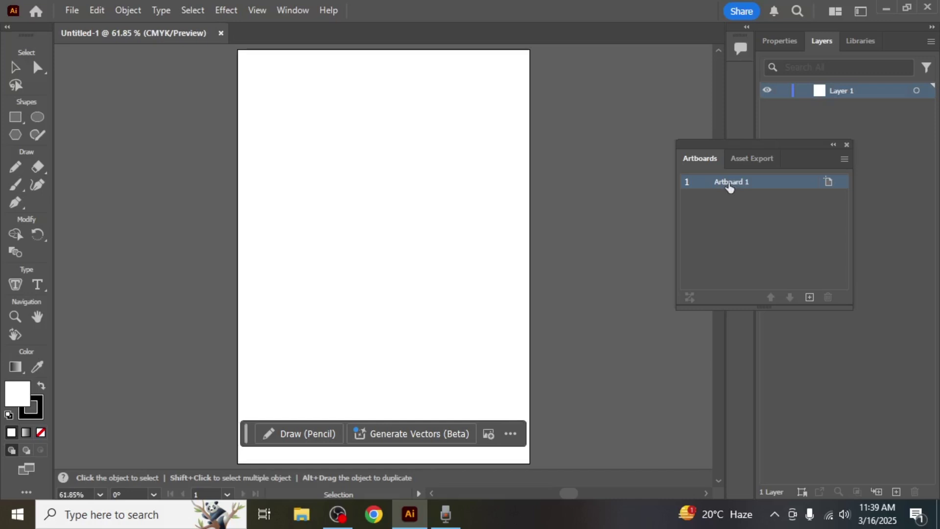
Add Artboards 2, 3 and 4, then close the Artboards panel
{"action": "left_click", "coordinate": [810, 297]}
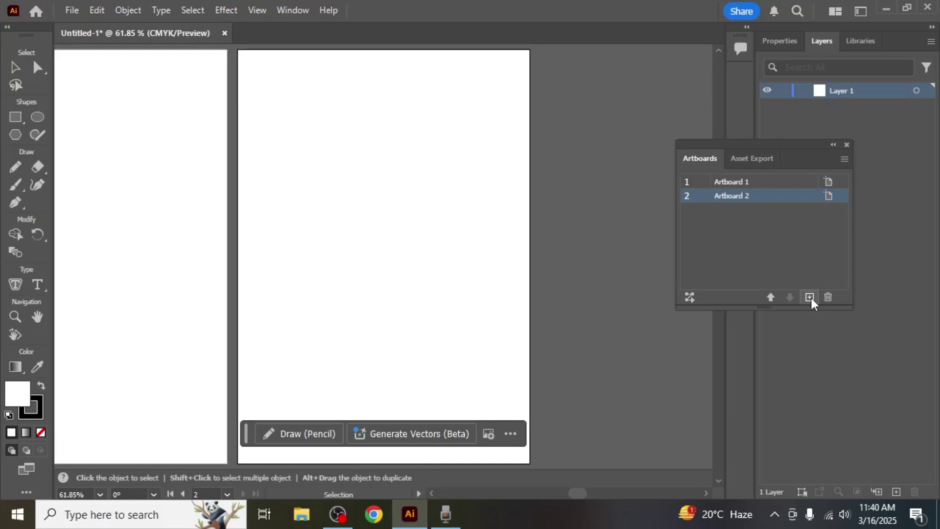
{"action": "left_click", "coordinate": [811, 296]}
{"action": "left_click", "coordinate": [811, 296]}
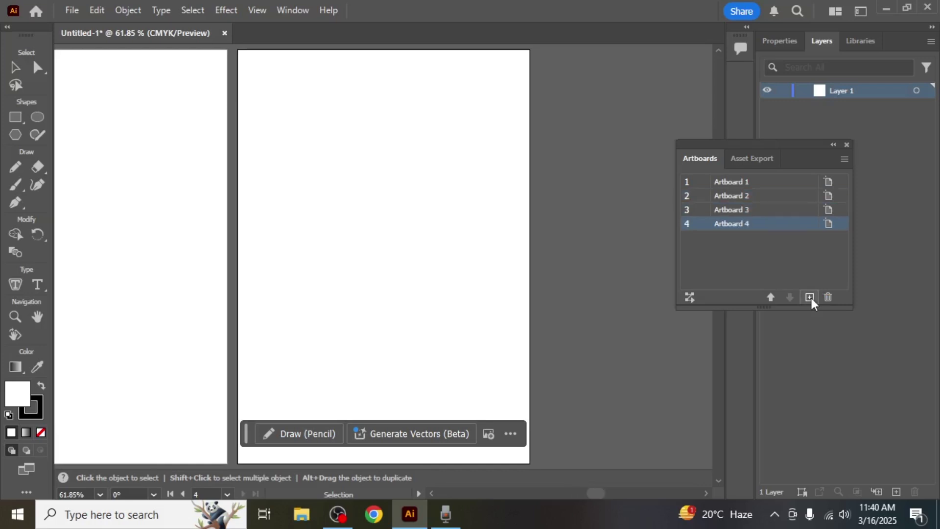
{"action": "left_click", "coordinate": [847, 145]}
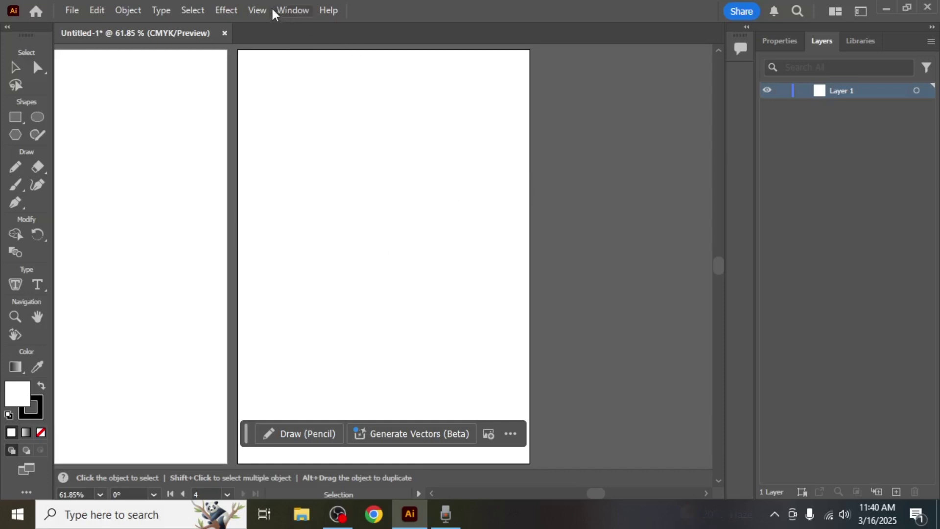
Fit all four artboards in the window and make Artboard 1 active
{"action": "left_click", "coordinate": [255, 10]}
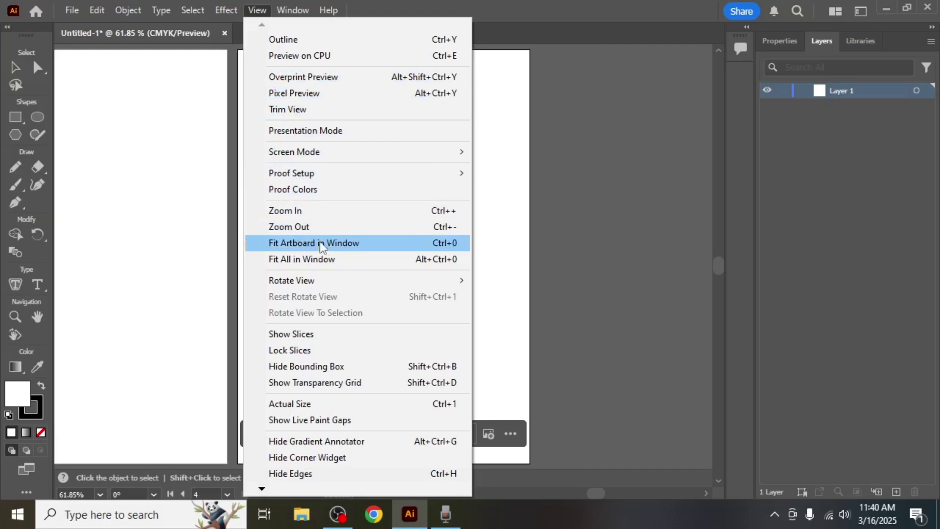
{"action": "left_click", "coordinate": [322, 260]}
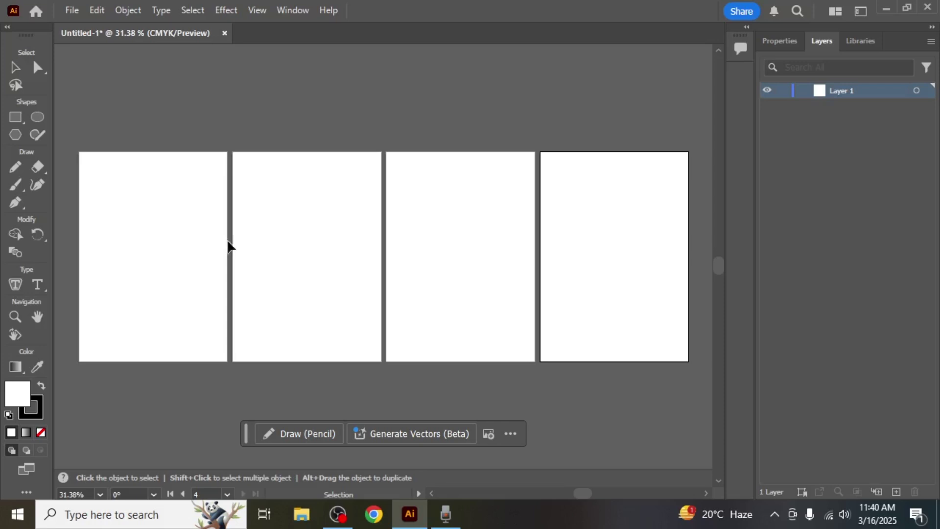
{"action": "left_click", "coordinate": [163, 231]}
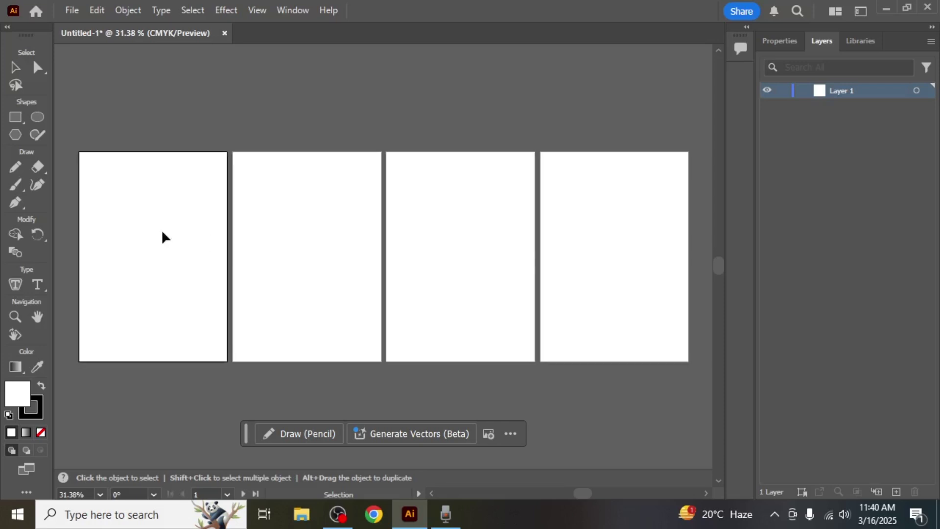
Zoom to Artboard 1 with View > Fit Artboard in Window
{"action": "left_click", "coordinate": [256, 10]}
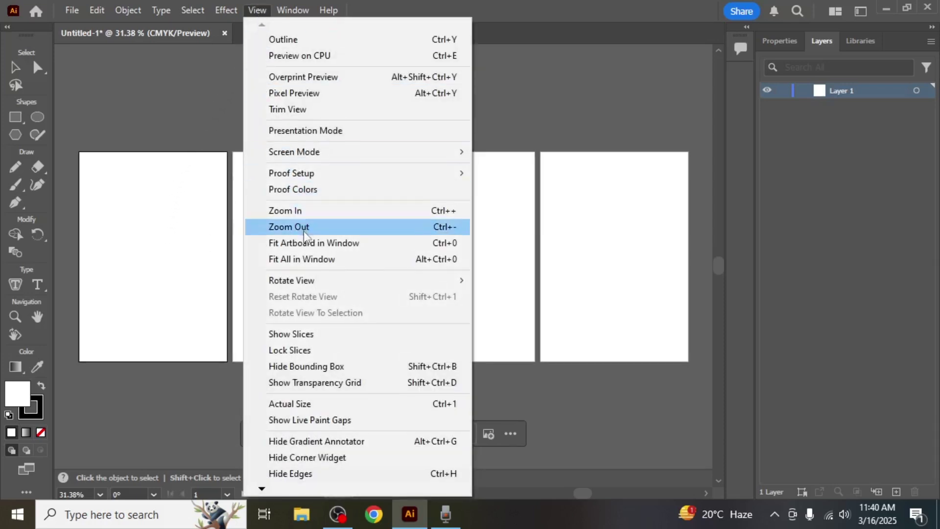
{"action": "left_click", "coordinate": [308, 243]}
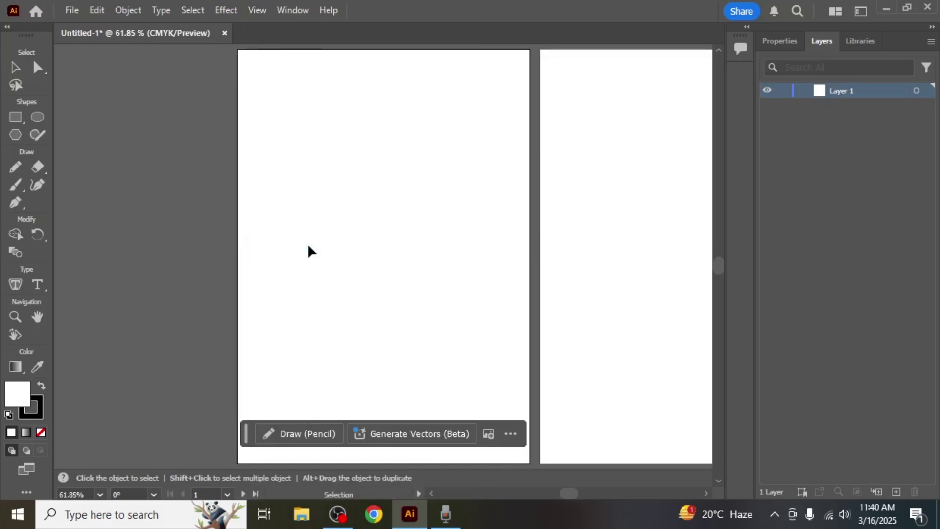